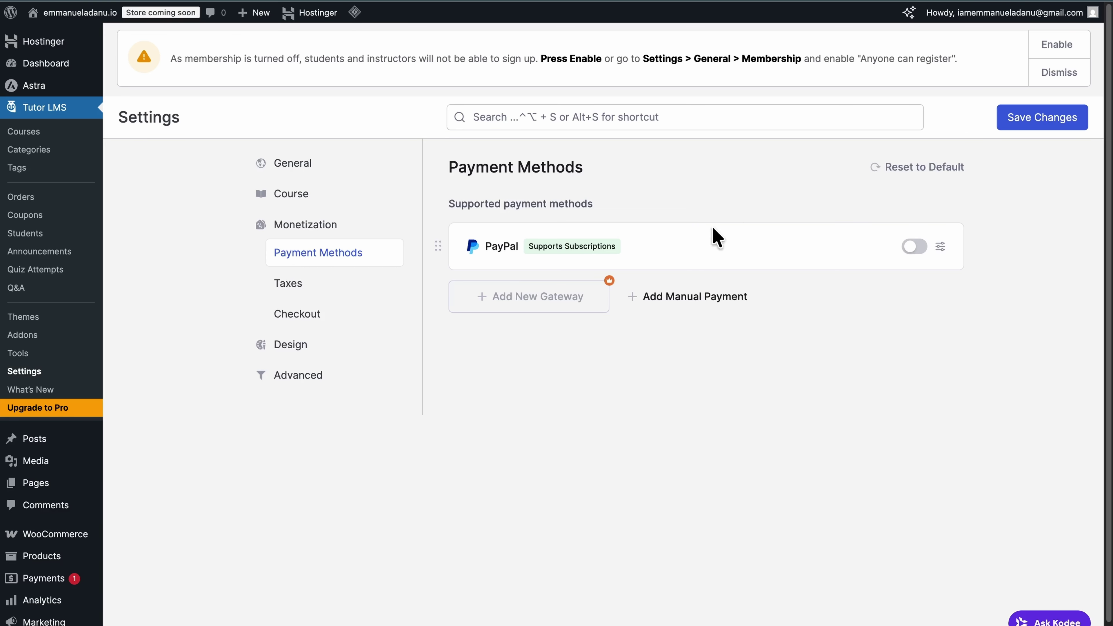
Set the monetization eCommerce engine to WooCommerce, with automatic order completion and auto redirect to courses enabled.
click(312, 227)
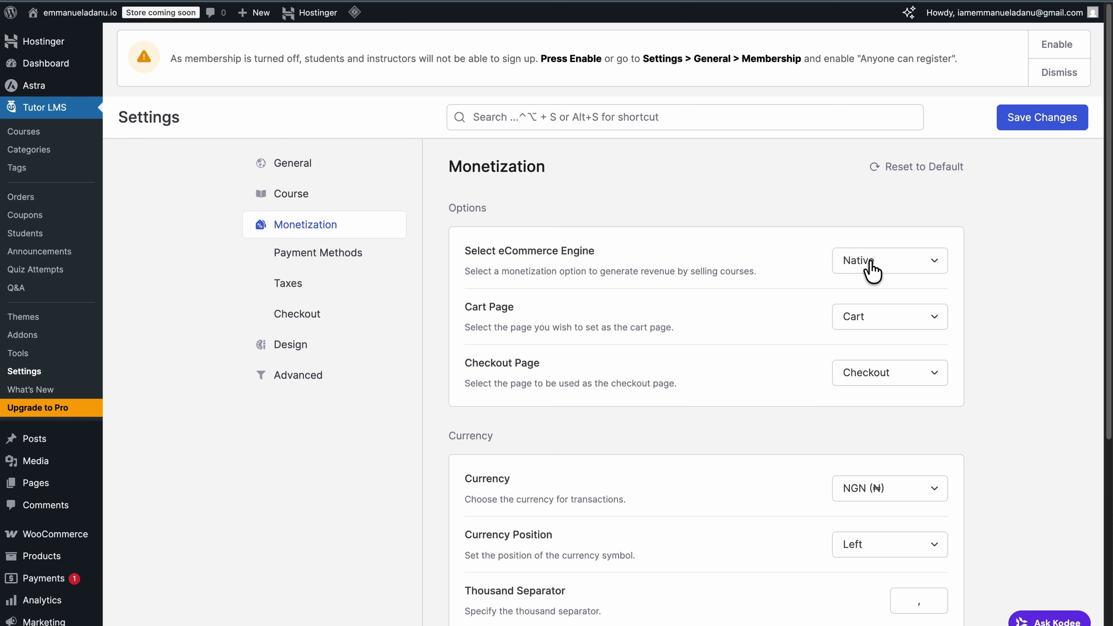
click(872, 272)
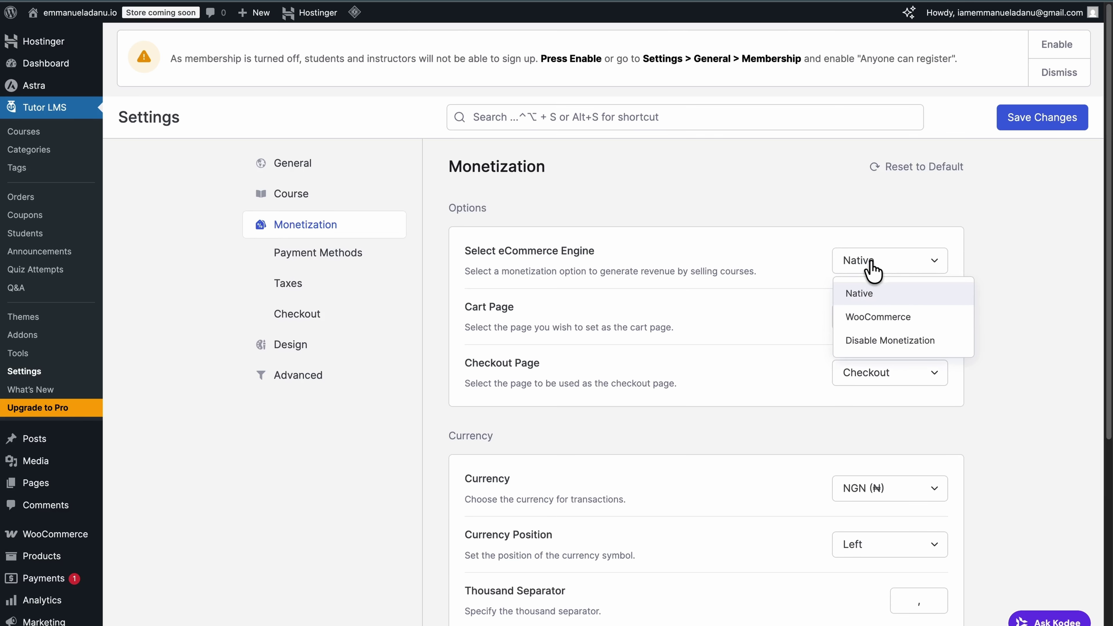
click(895, 320)
scroll(835, 429, down, 1)
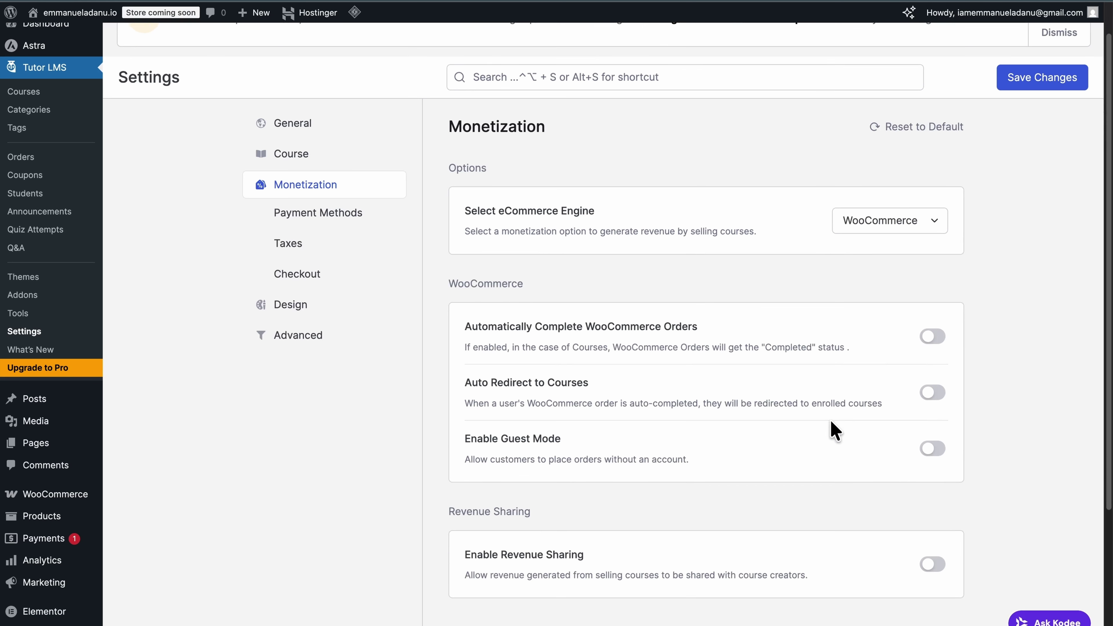
click(936, 342)
scroll(410, 365, up, 1)
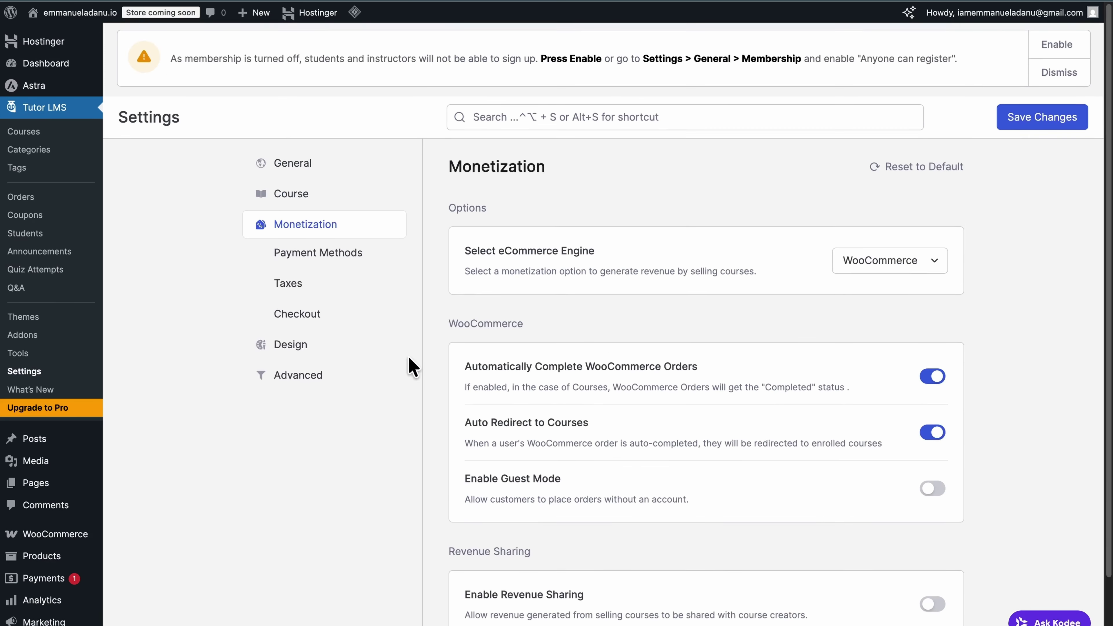
Examine the Design settings for the course list, instructor list layout, and instructor and student public profile layouts.
click(307, 353)
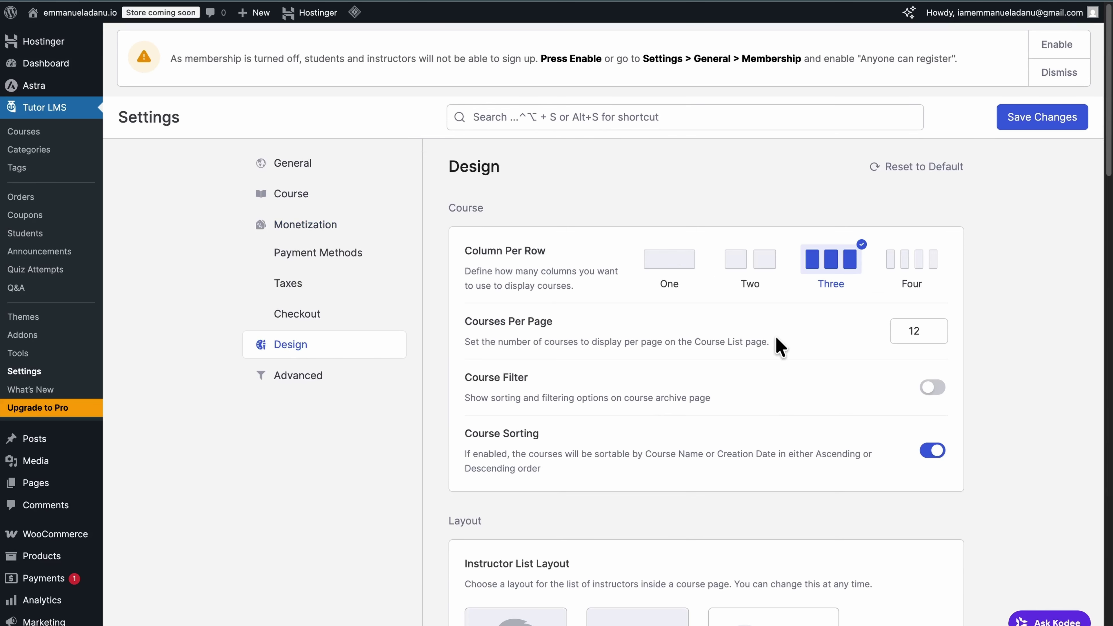
scroll(779, 346, down, 1)
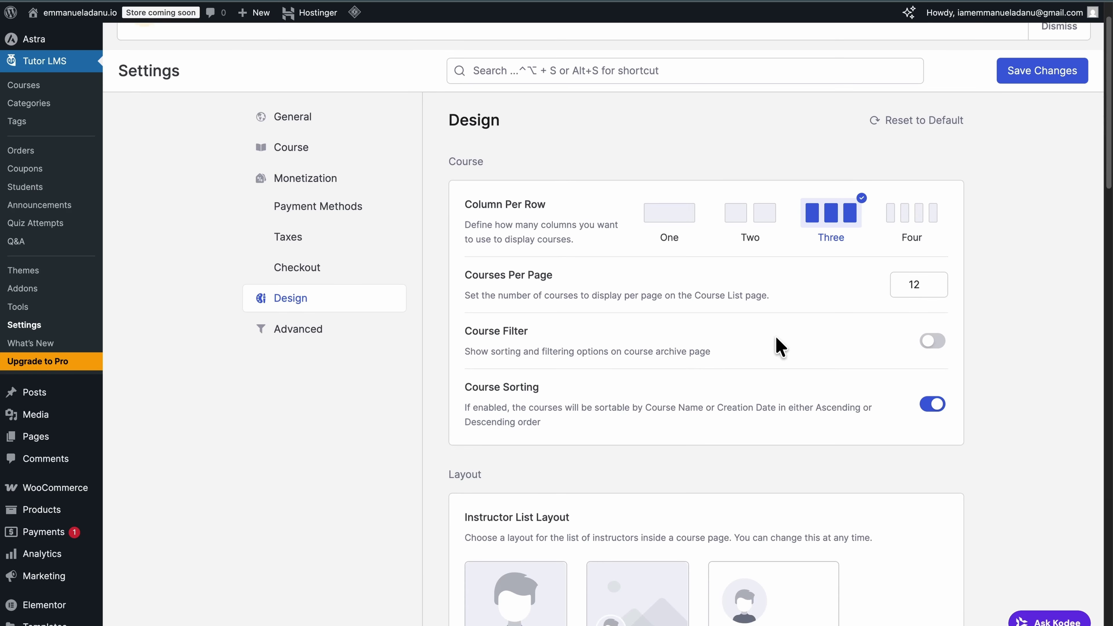
scroll(740, 326, up, 1)
scroll(743, 329, down, 1)
scroll(570, 274, down, 1)
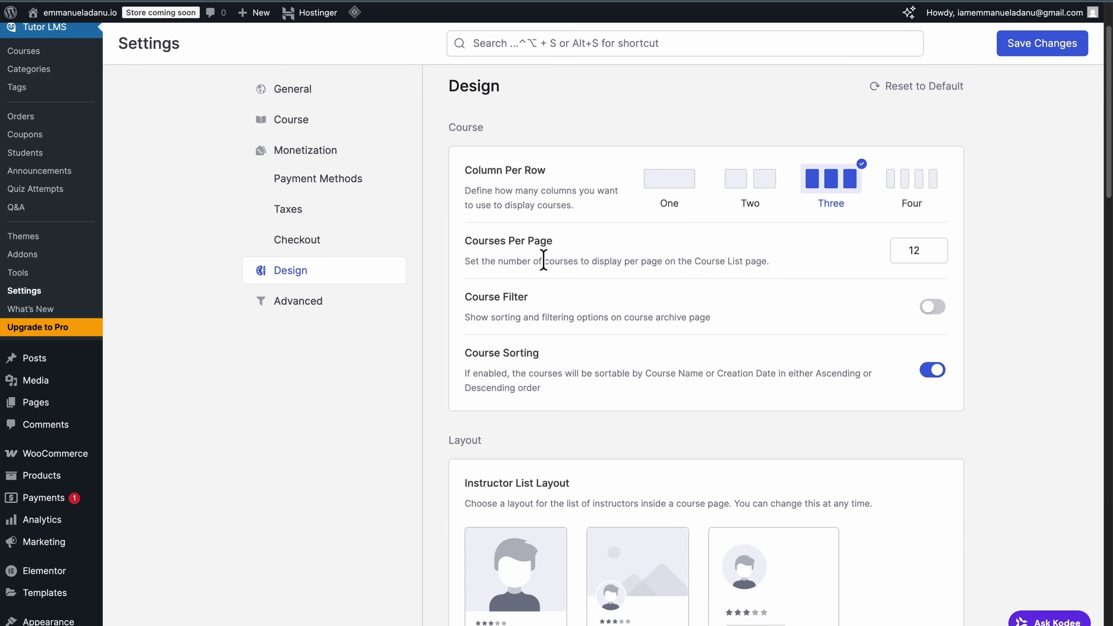
scroll(715, 396, down, 7)
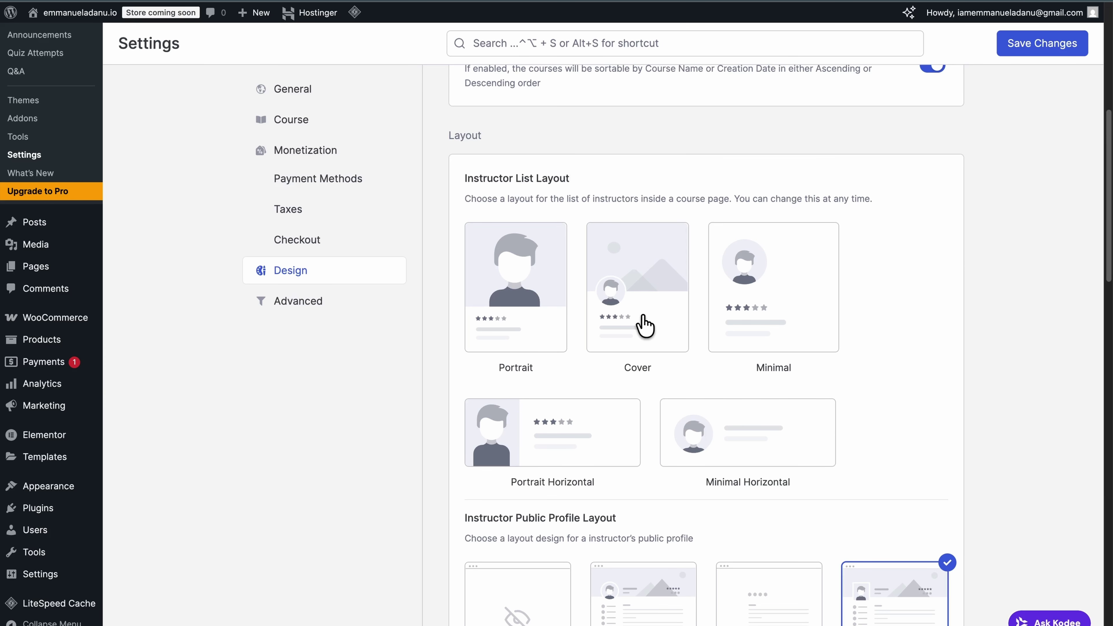
scroll(622, 325, down, 1)
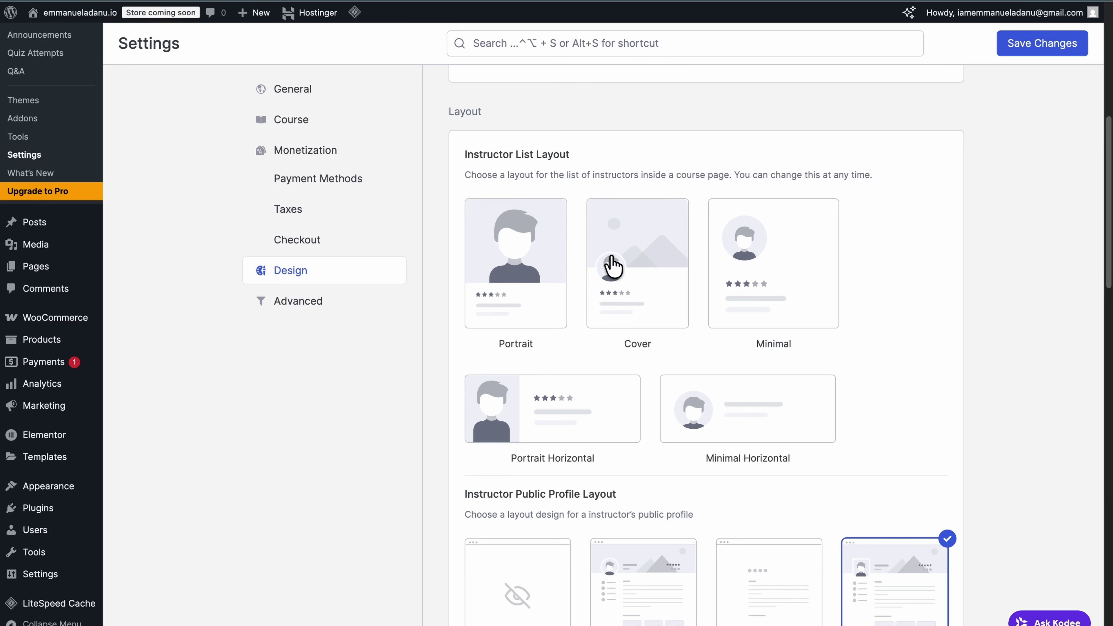
scroll(638, 343, down, 5)
scroll(655, 400, down, 5)
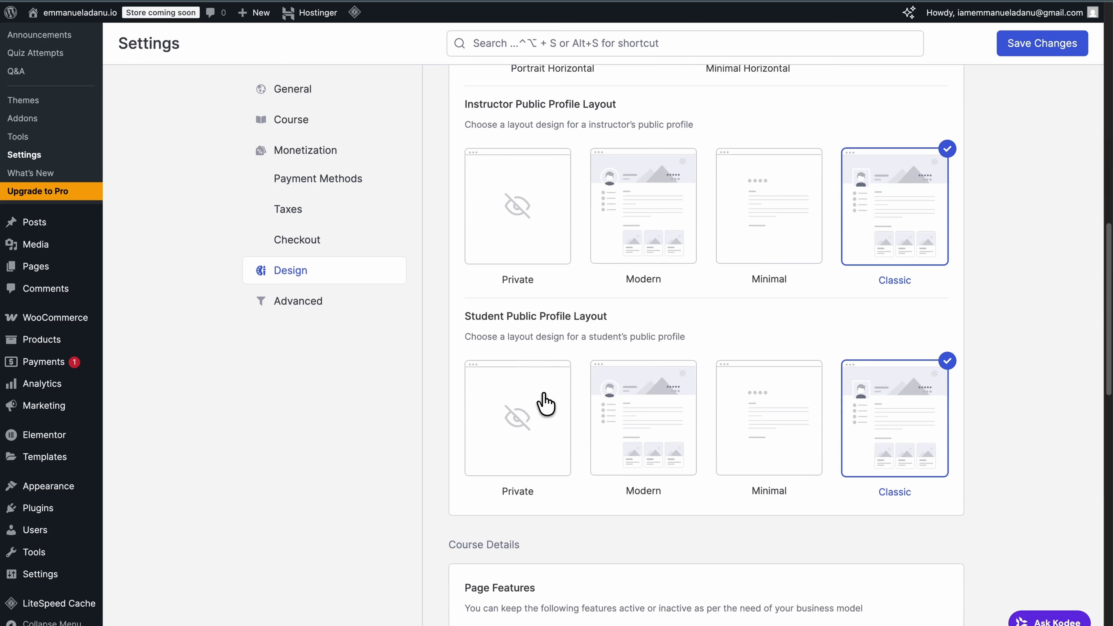
scroll(801, 515, down, 1)
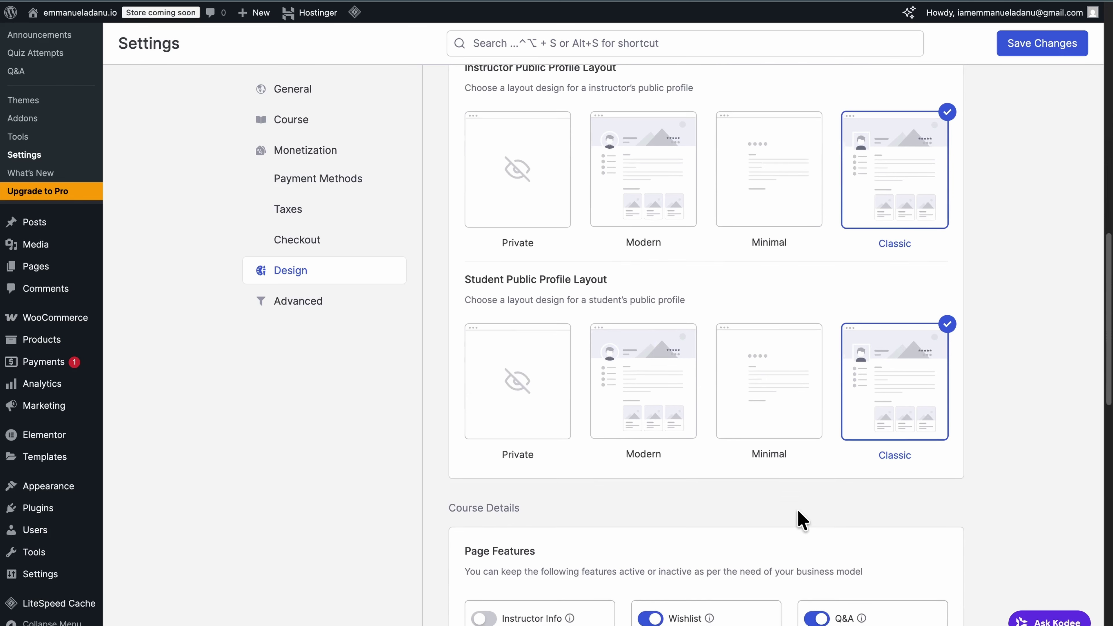
scroll(832, 511, up, 3)
scroll(897, 503, up, 5)
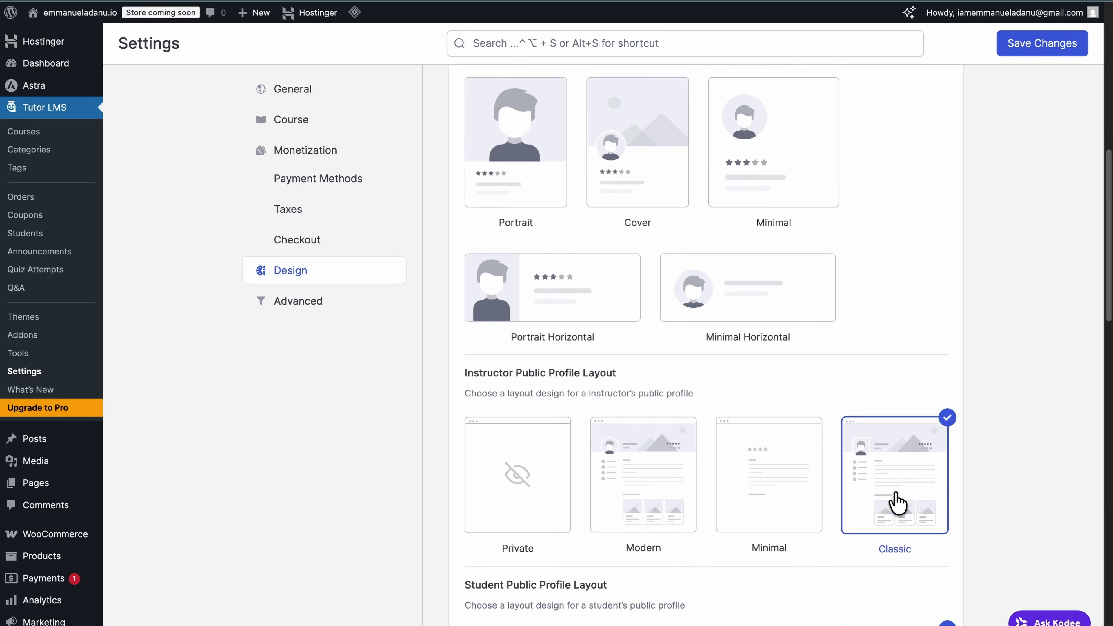
scroll(771, 472, down, 2)
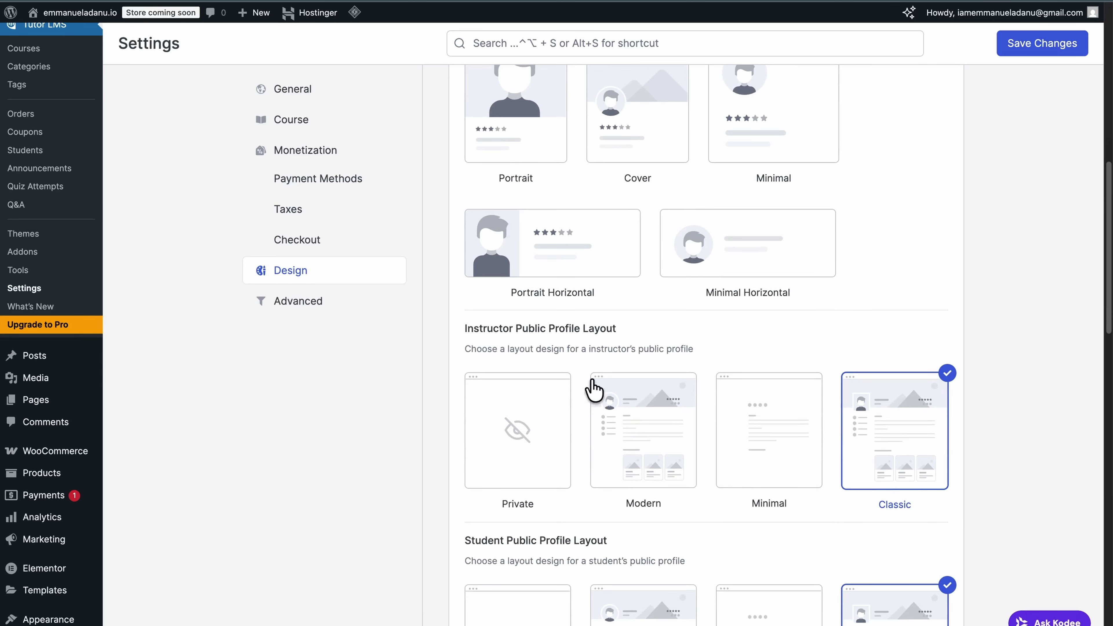
scroll(749, 450, down, 10)
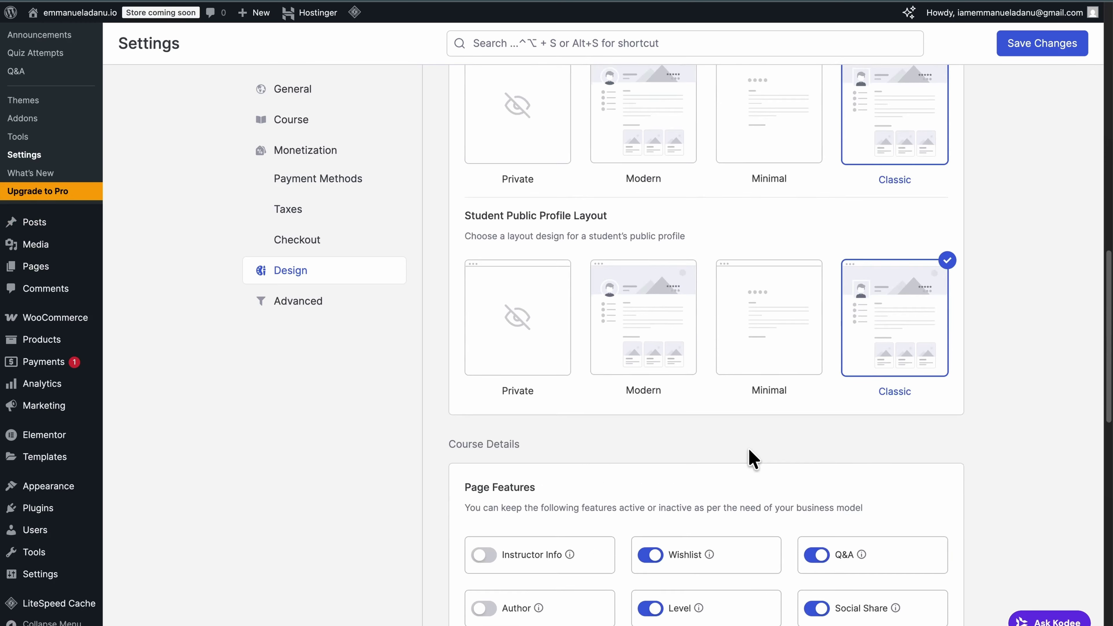
Review the course details page features, preset colors and primary hover color in the Design settings.
scroll(749, 449, down, 4)
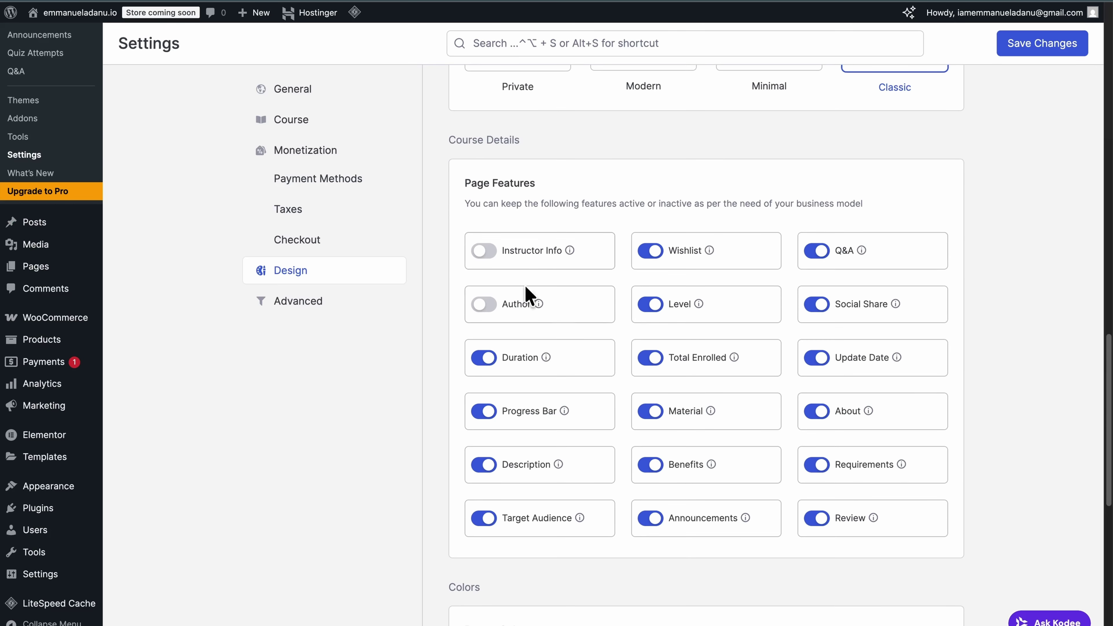
scroll(782, 422, down, 4)
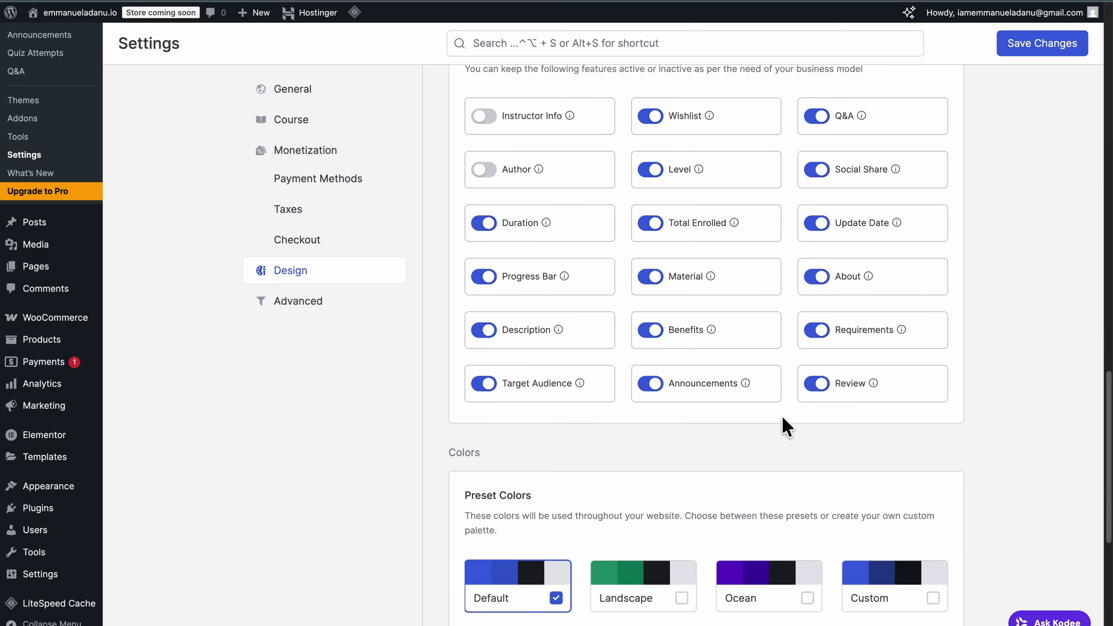
scroll(783, 419, down, 5)
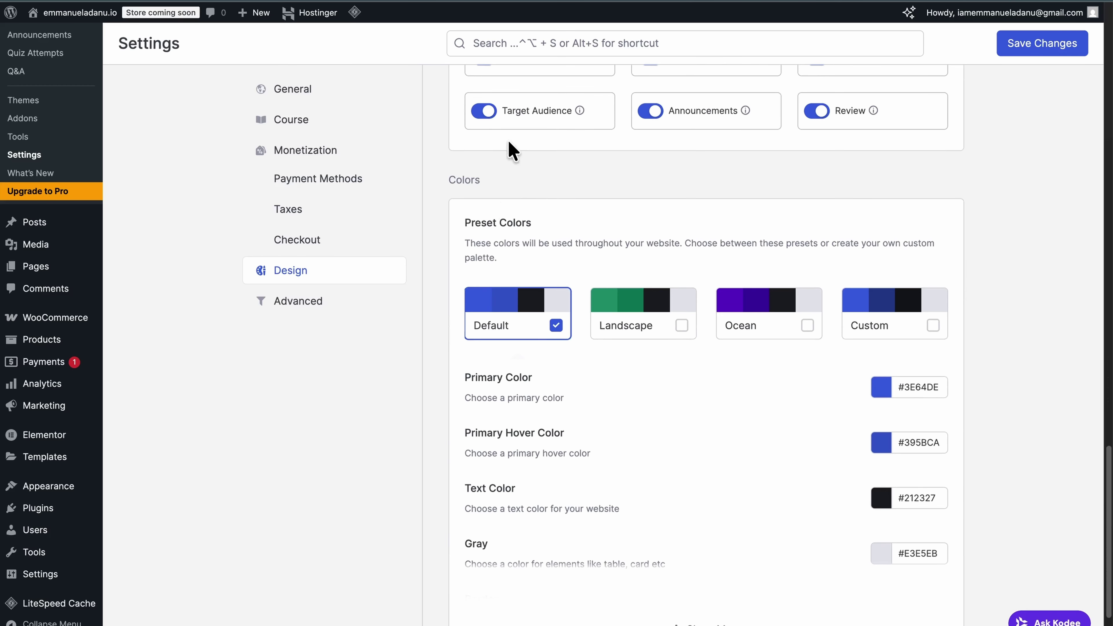
scroll(771, 410, down, 2)
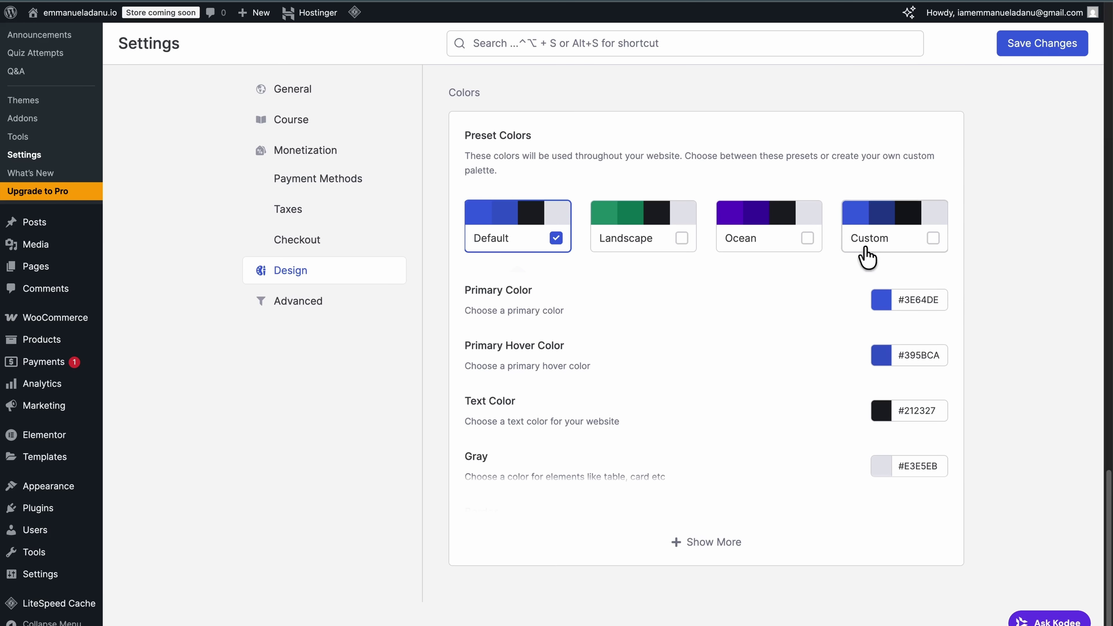
double_click(919, 356)
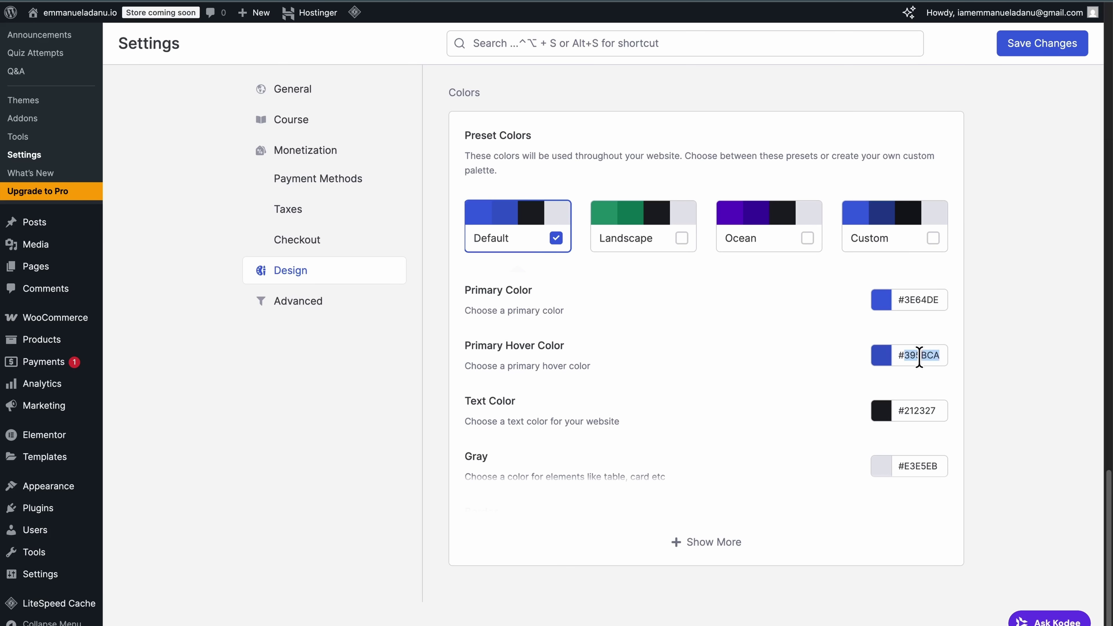
click(925, 360)
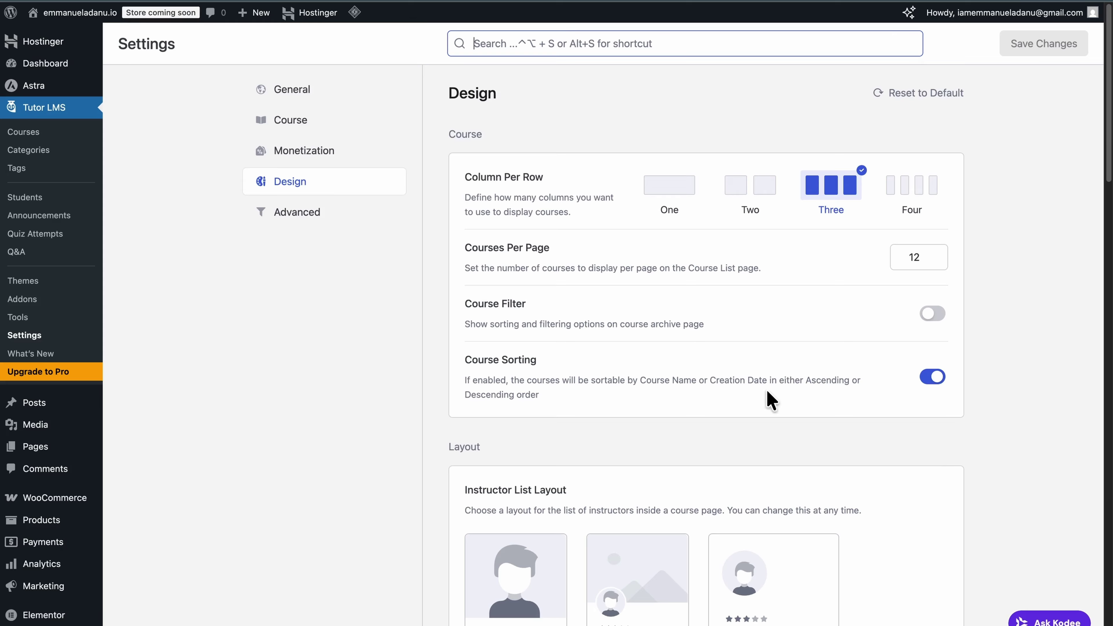
Start a new WooCommerce product named "The Ultimate Facebook and Instagram Ad Course".
mouse_move(27, 529)
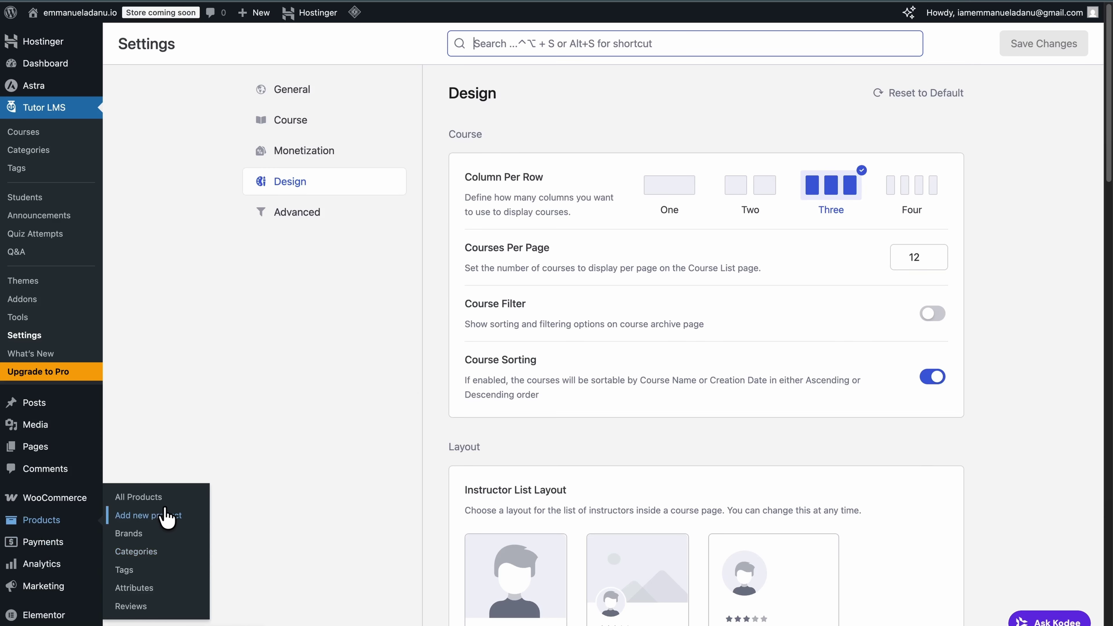
click(149, 518)
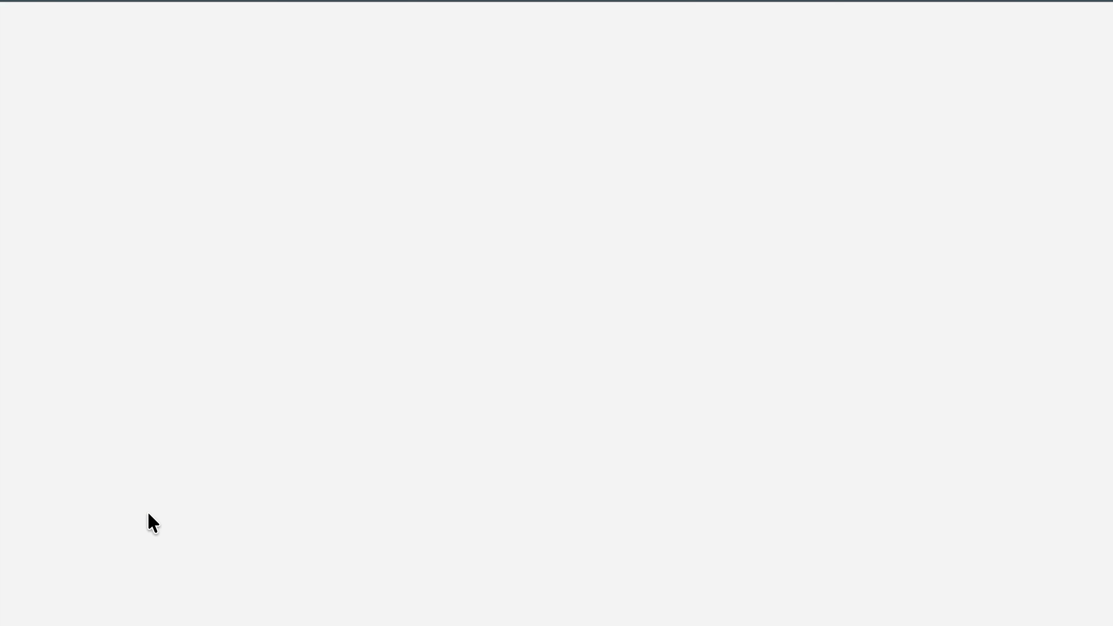
text(T)
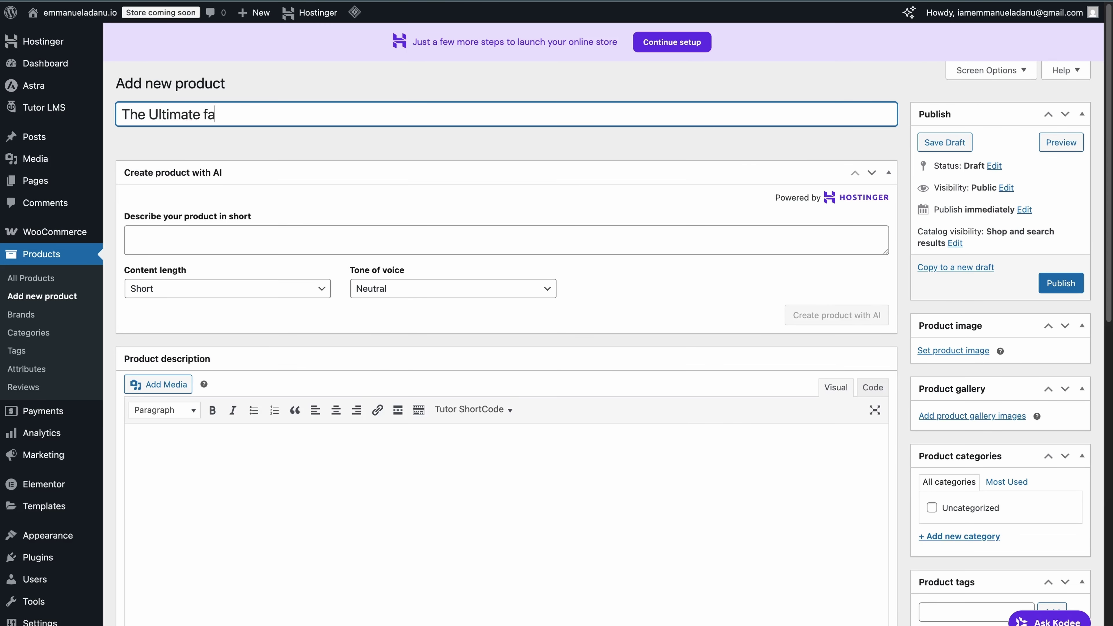
text(he Ultimate Facebook and Inst)
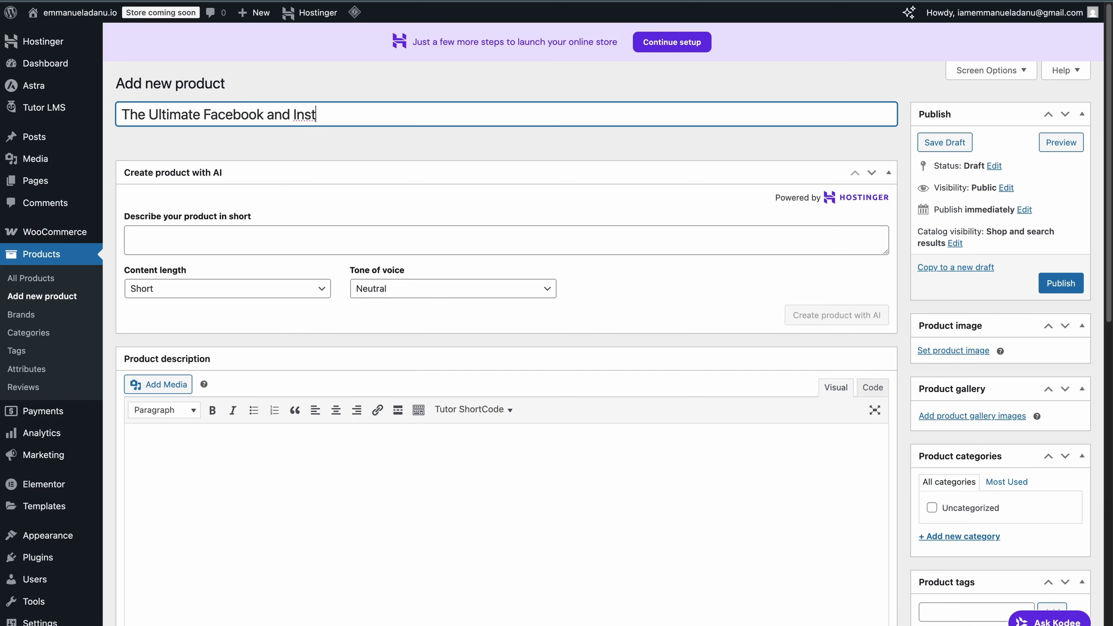
text(agram Ad Course)
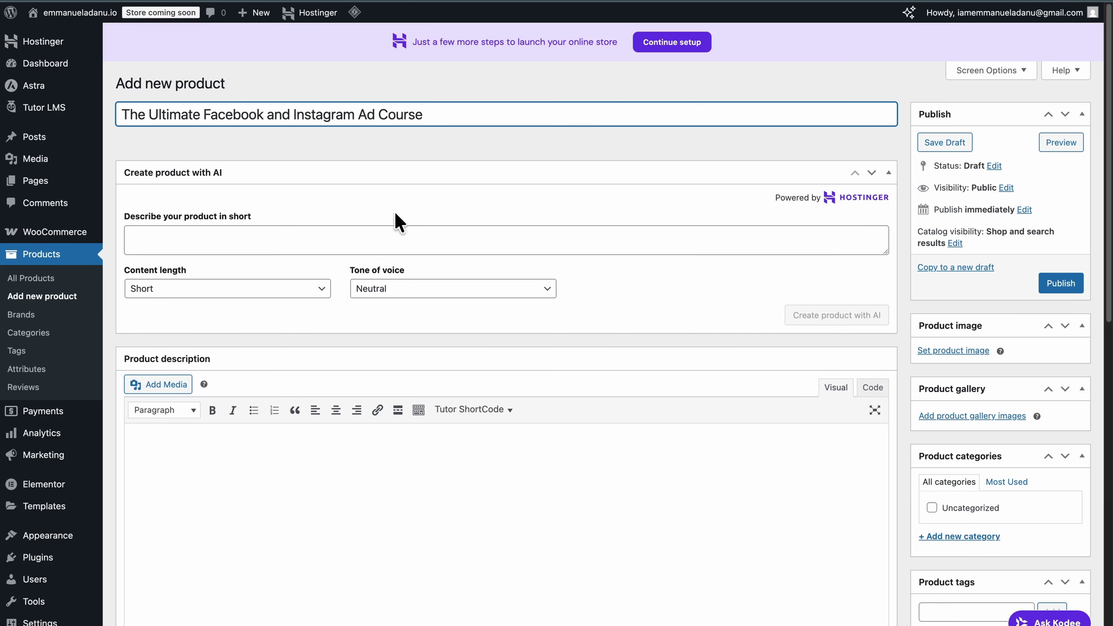
Mark the product as virtual and set its regular price to 50000 and sale price to 20000.
scroll(414, 365, down, 5)
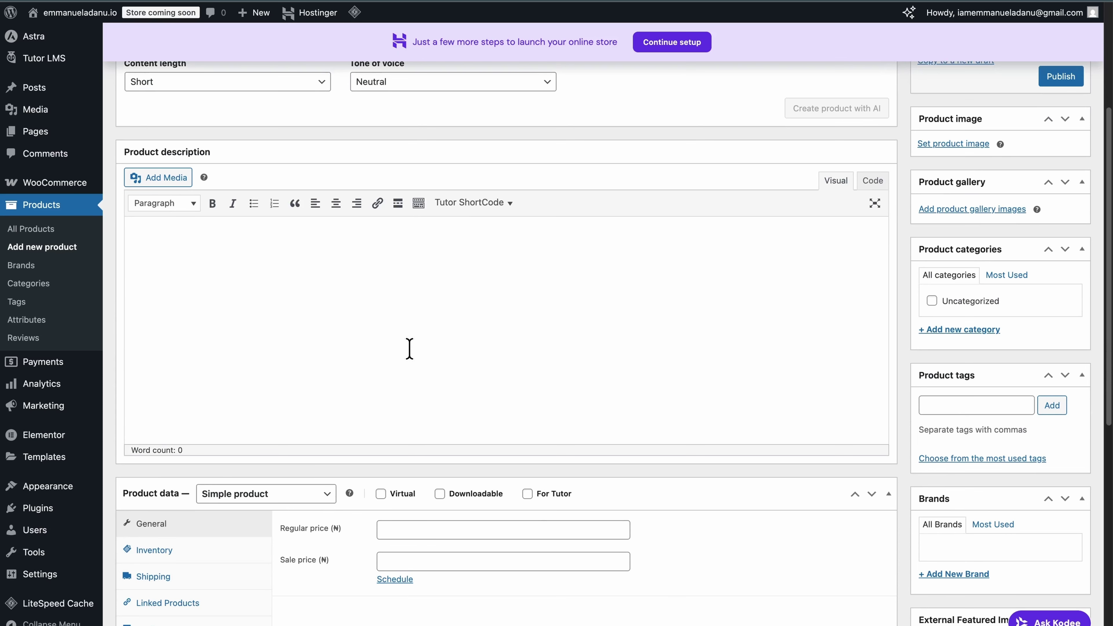
scroll(407, 348, down, 4)
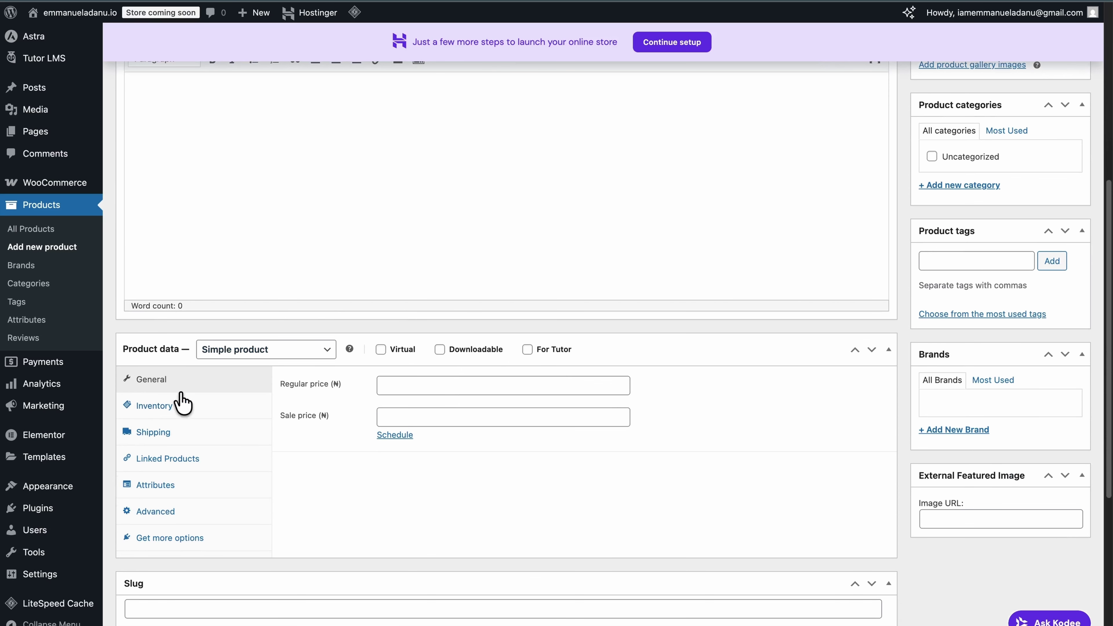
click(381, 350)
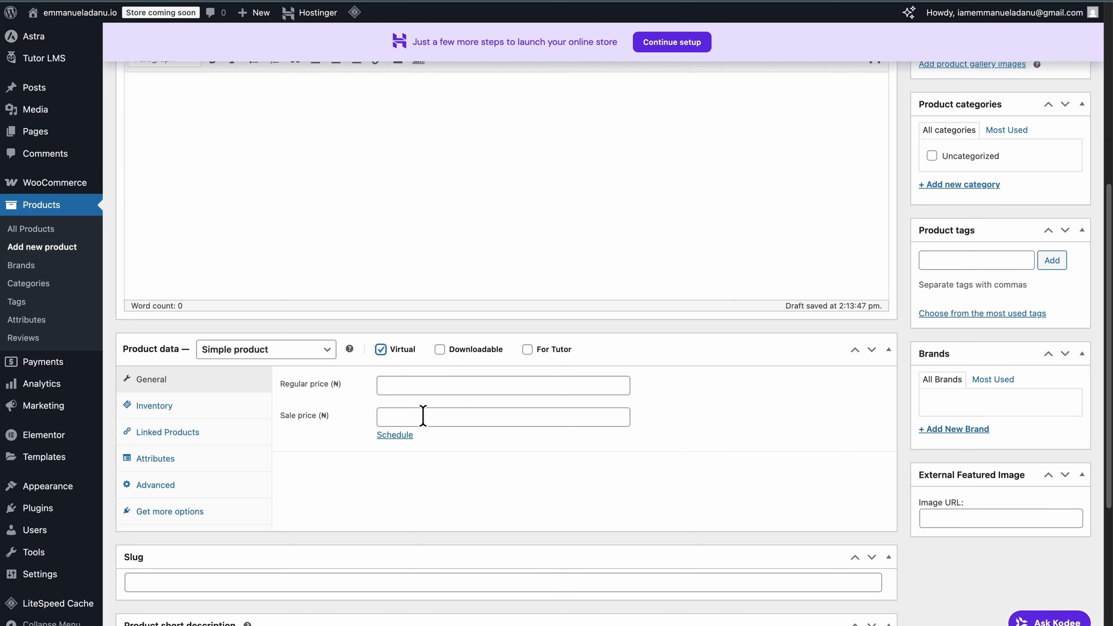
click(393, 383)
text(50000)
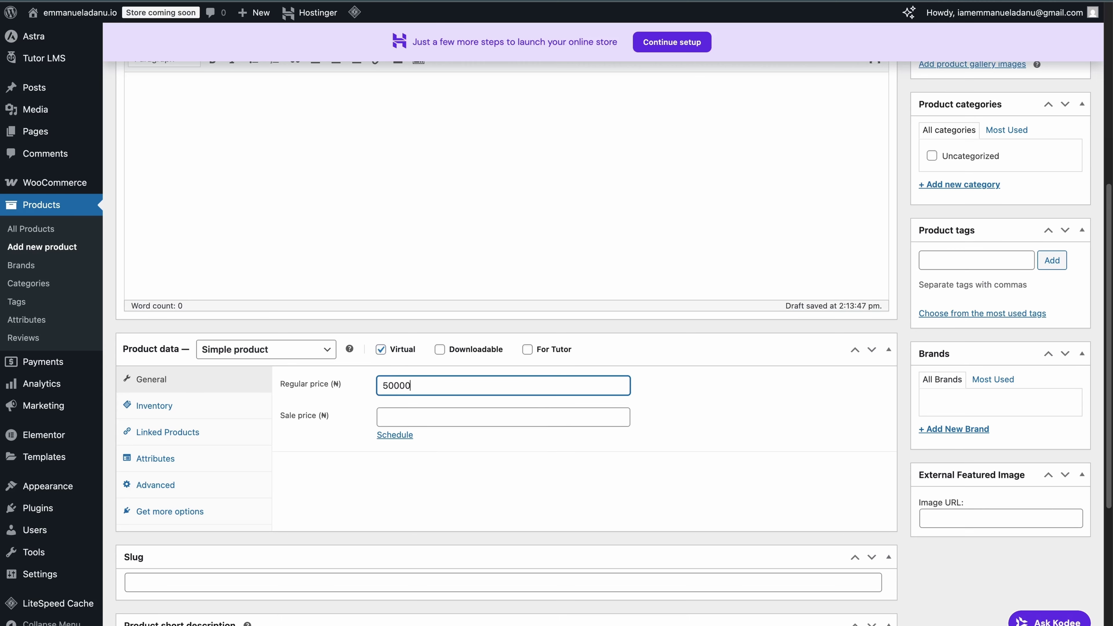
click(419, 420)
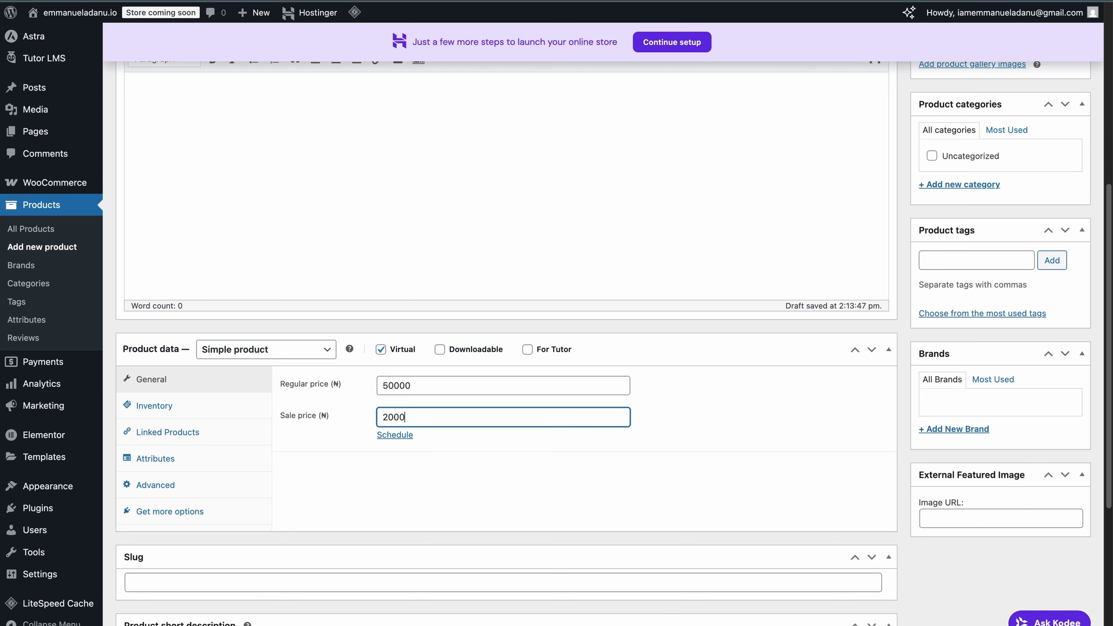
Publish the Facebook and Instagram ad course product.
scroll(447, 513, down, 3)
scroll(446, 510, up, 10)
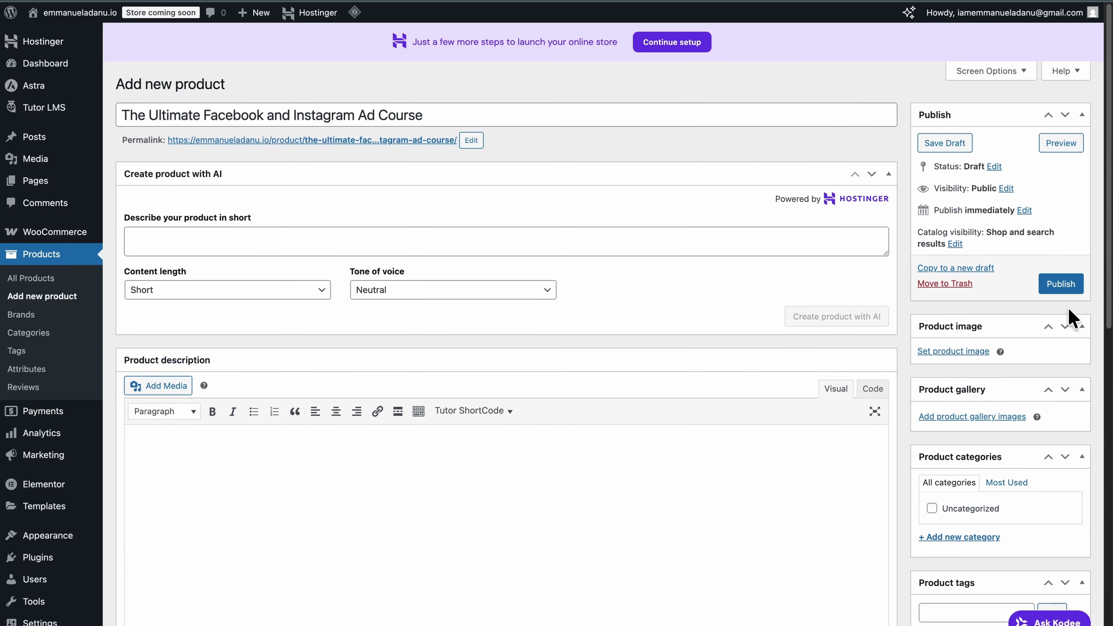
click(1061, 283)
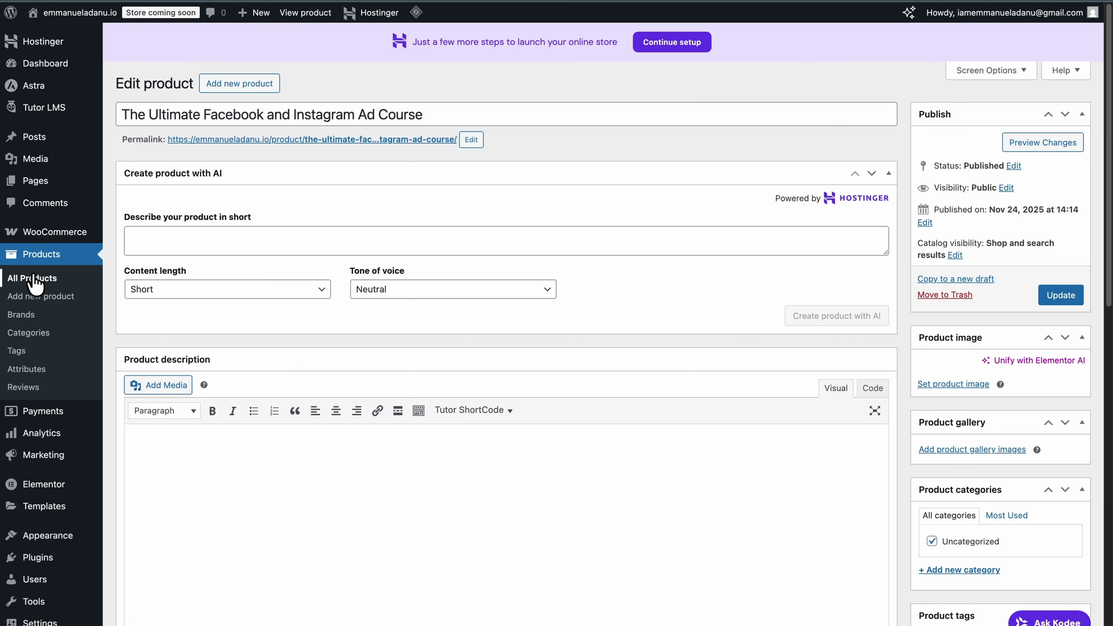
Open the list of all products and dismiss the Elementor AI pack-shots notice.
click(34, 280)
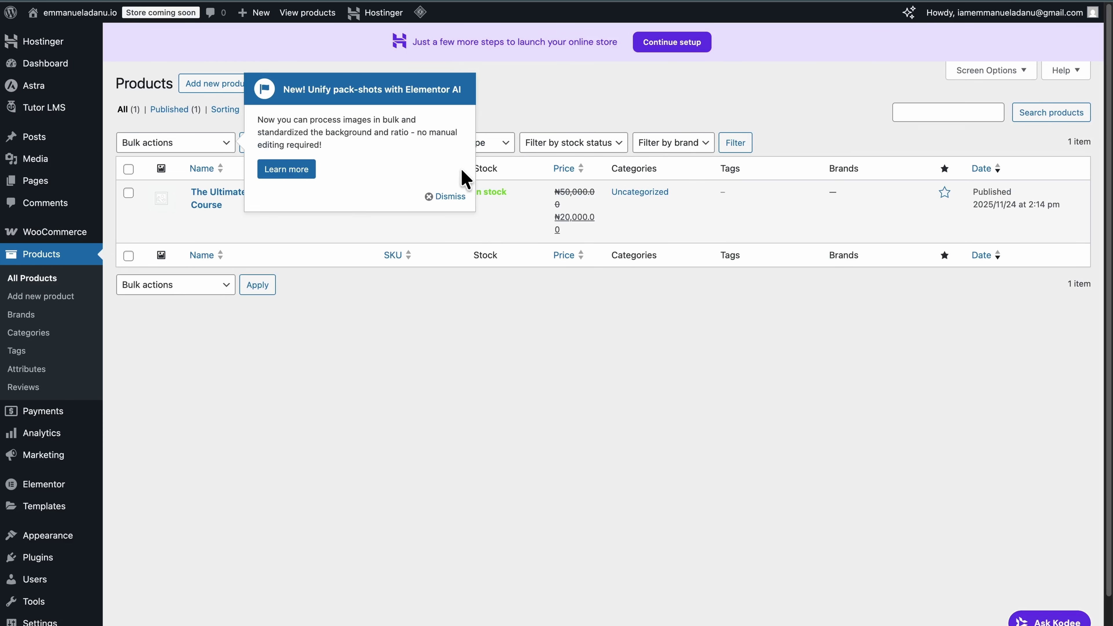
click(449, 196)
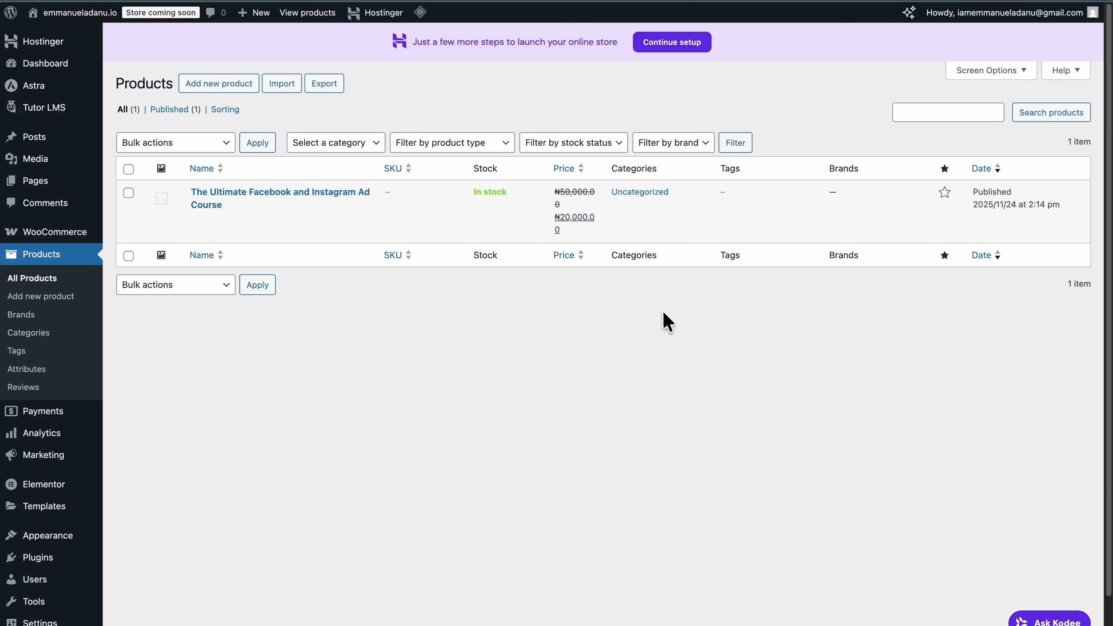
Create a new Tutor LMS course titled "The Ultimate Facebook and Instagram Ad Course".
mouse_move(43, 110)
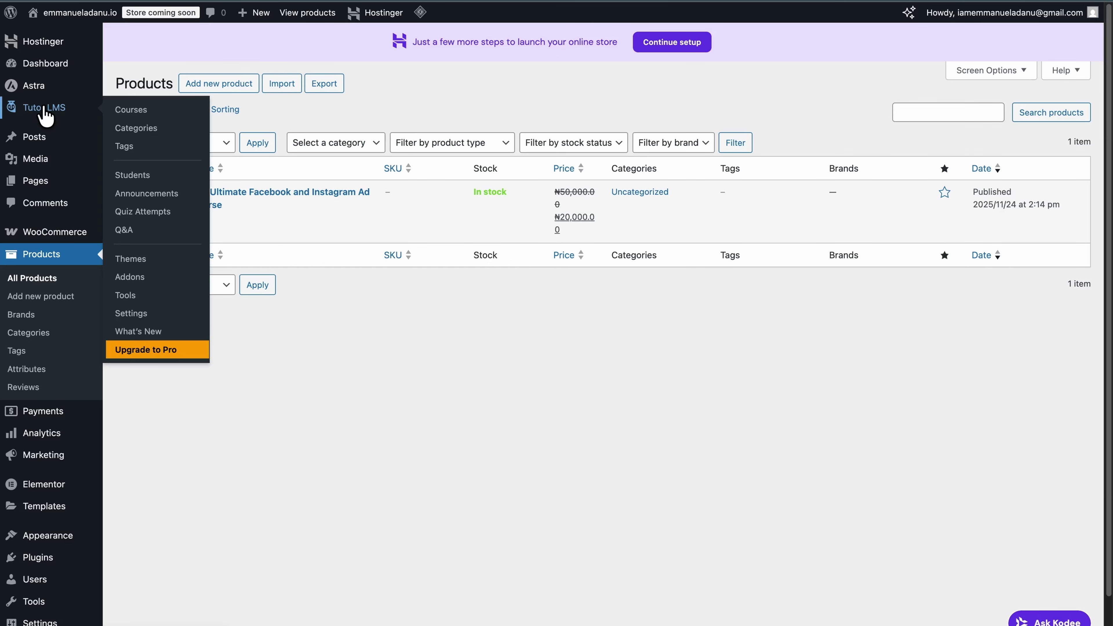
click(43, 109)
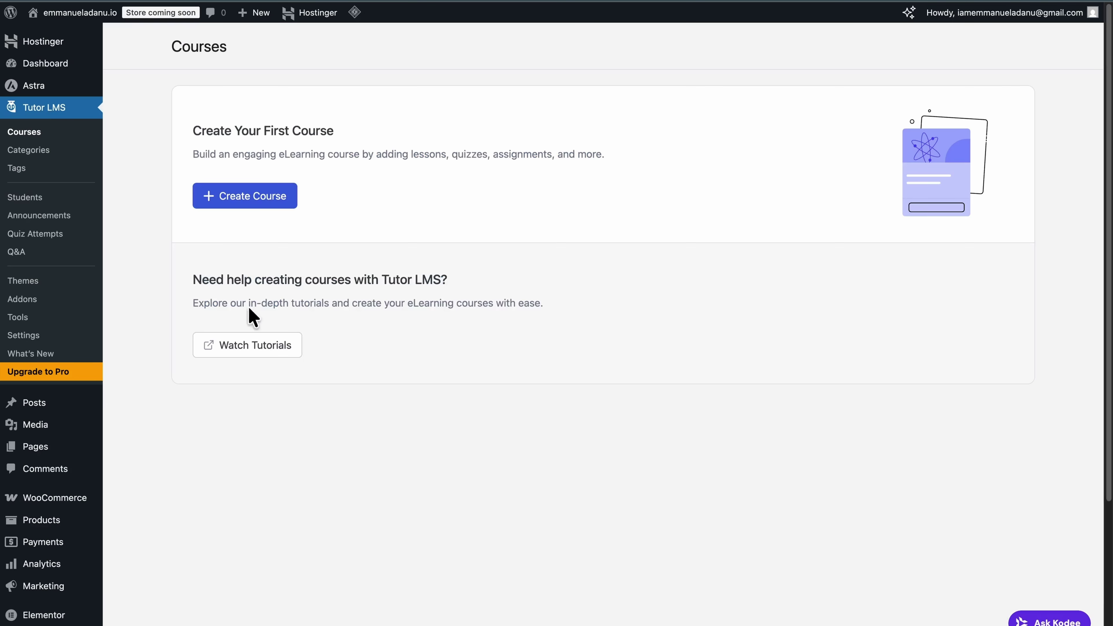
click(243, 199)
drag(238, 120, 304, 114)
text(The Ultimate Facebook and Instagram Ad Course)
click(117, 221)
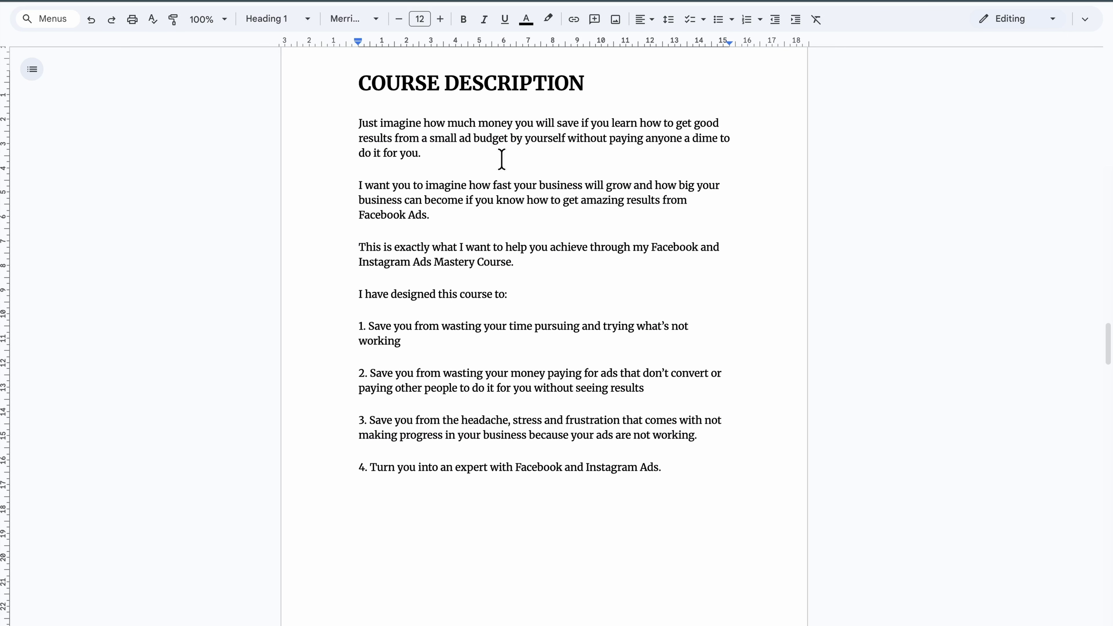
Switch to the Google Docs document and copy all the text below the COURSE DESCRIPTION heading.
scroll(502, 159, down, 8)
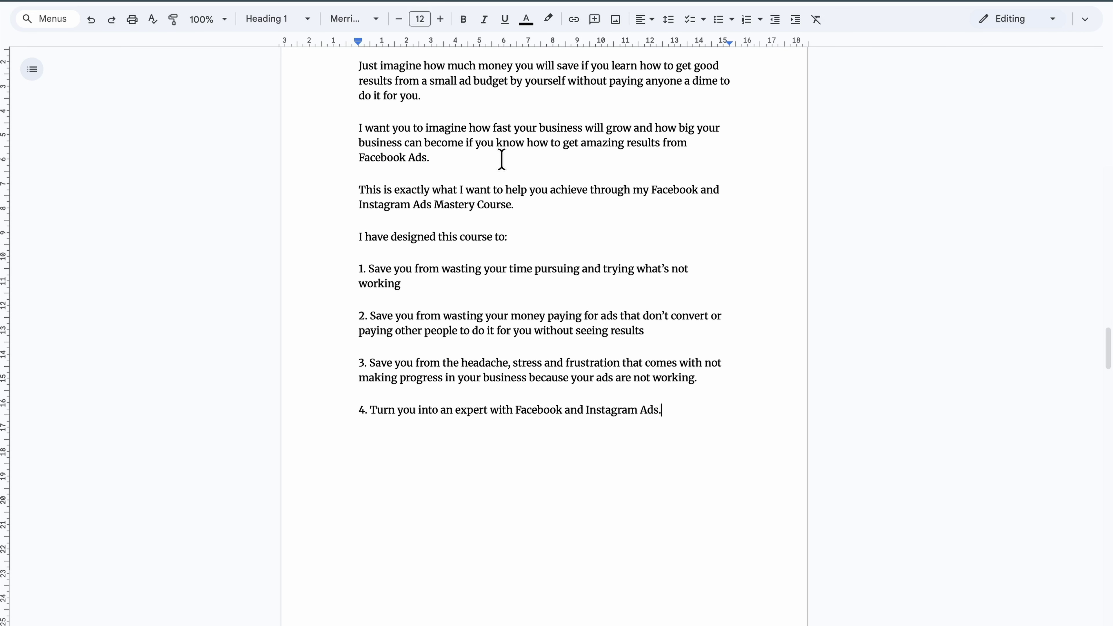
scroll(502, 159, up, 10)
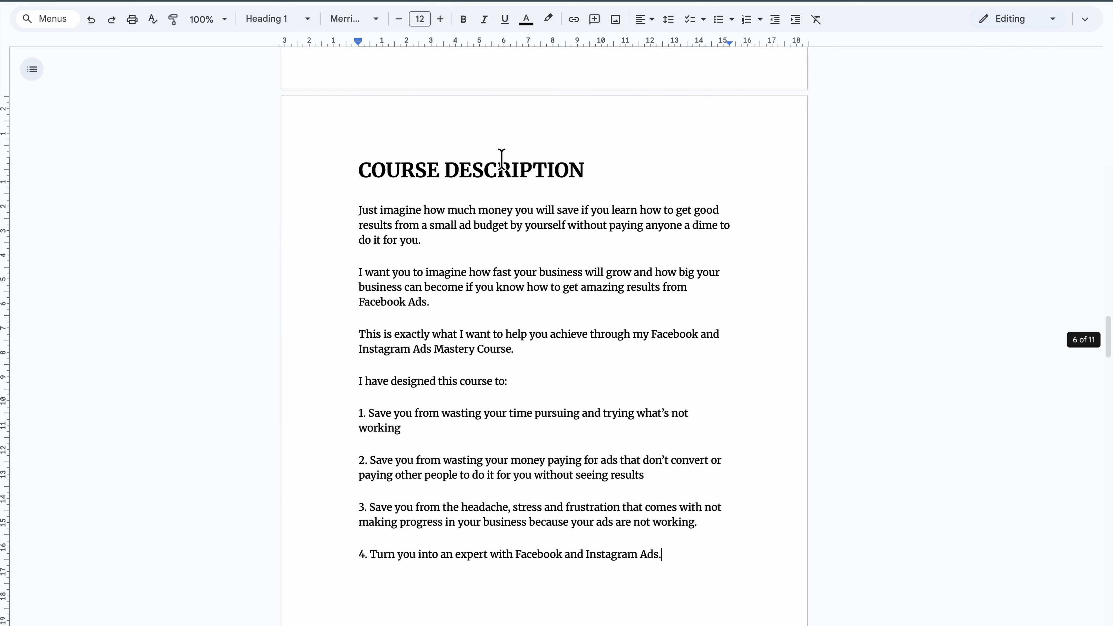
scroll(388, 166, down, 1)
drag(321, 172, 663, 515)
key(ctrl+c)
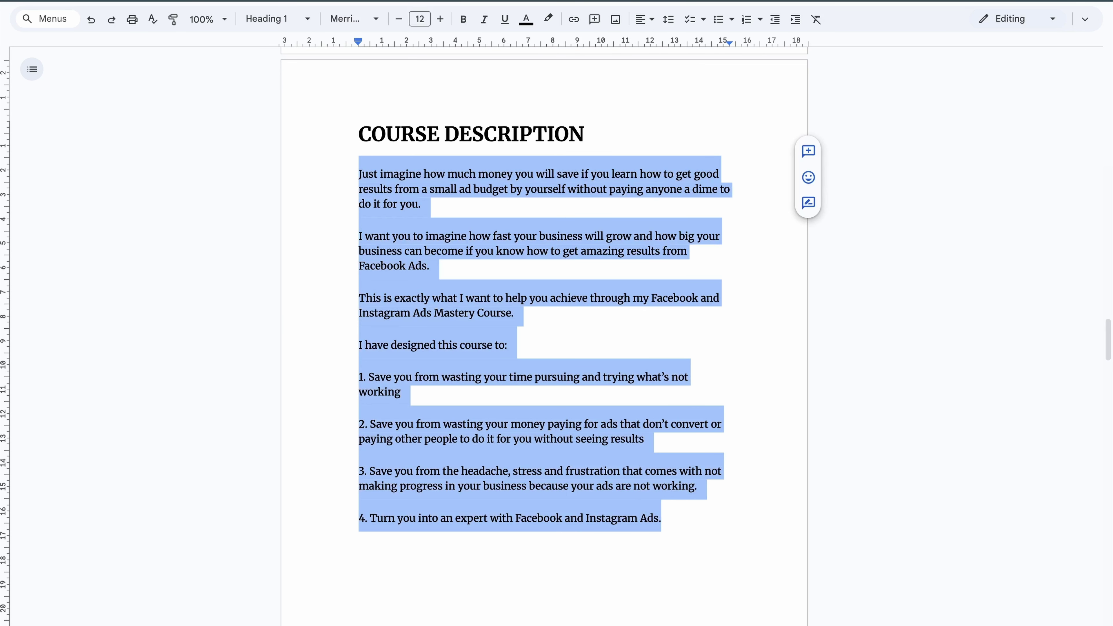
Paste the copied text into the Tutor LMS course's description and format all of it as Paragraph.
key(ctrl+Tab)
click(313, 274)
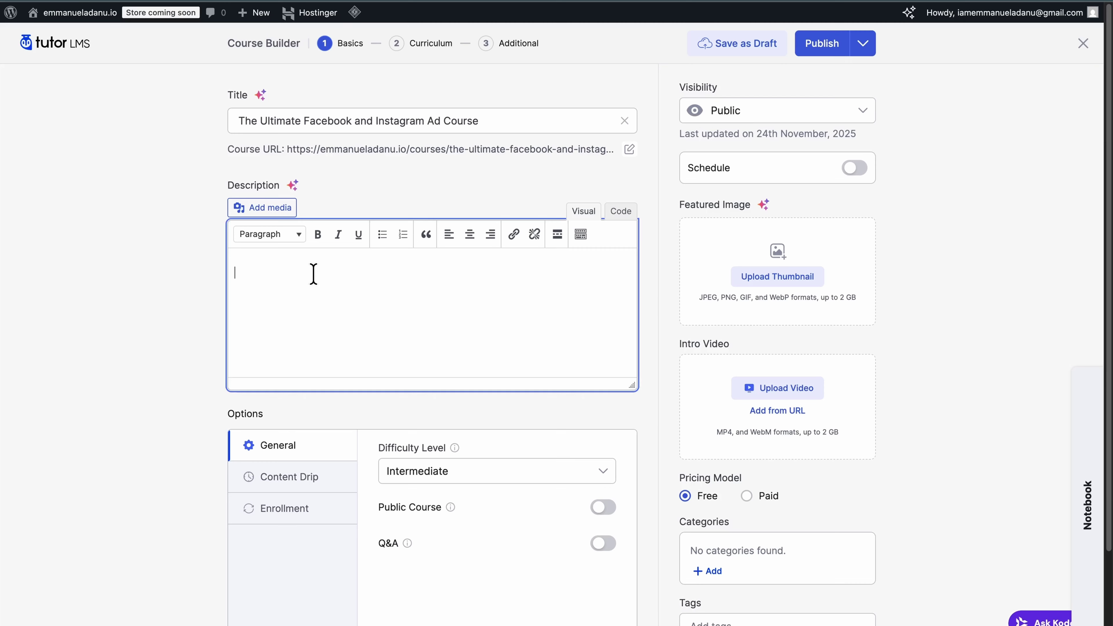
key(ctrl+v)
key(ctrl+a)
click(269, 234)
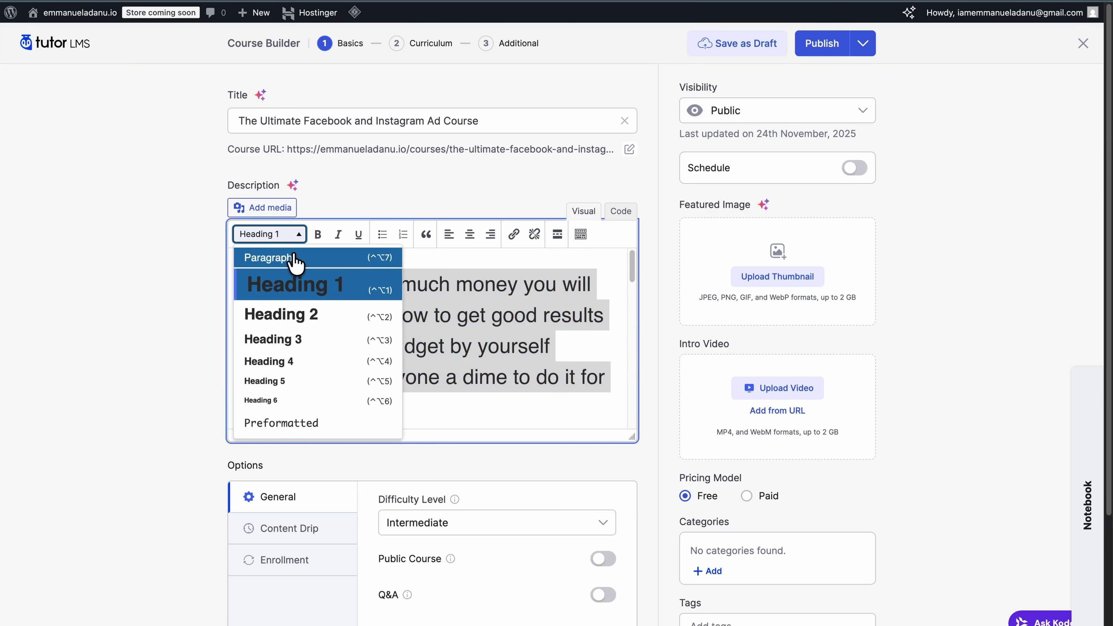
click(281, 253)
Format the description line "I have designed this course to:" as Heading 2.
drag(379, 396, 199, 391)
click(269, 234)
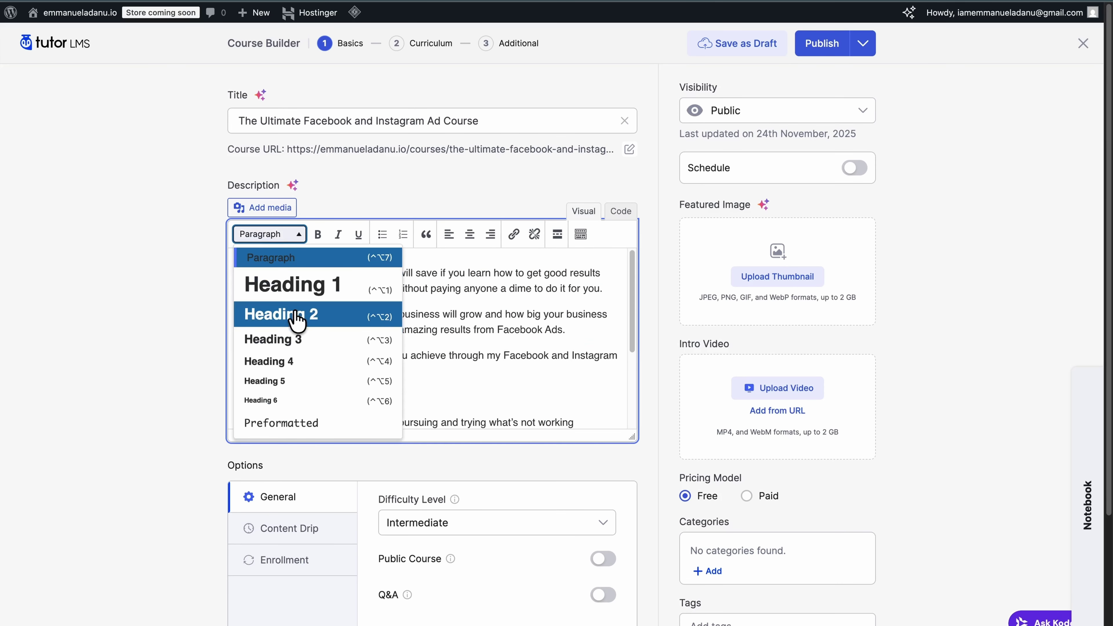
click(286, 313)
click(509, 368)
scroll(509, 364, down, 3)
scroll(506, 357, up, 3)
Make "Facebook and Instagram Ads Mastery Course." in the description's third paragraph bold and italic.
drag(504, 355, 333, 371)
click(318, 234)
click(338, 234)
click(464, 305)
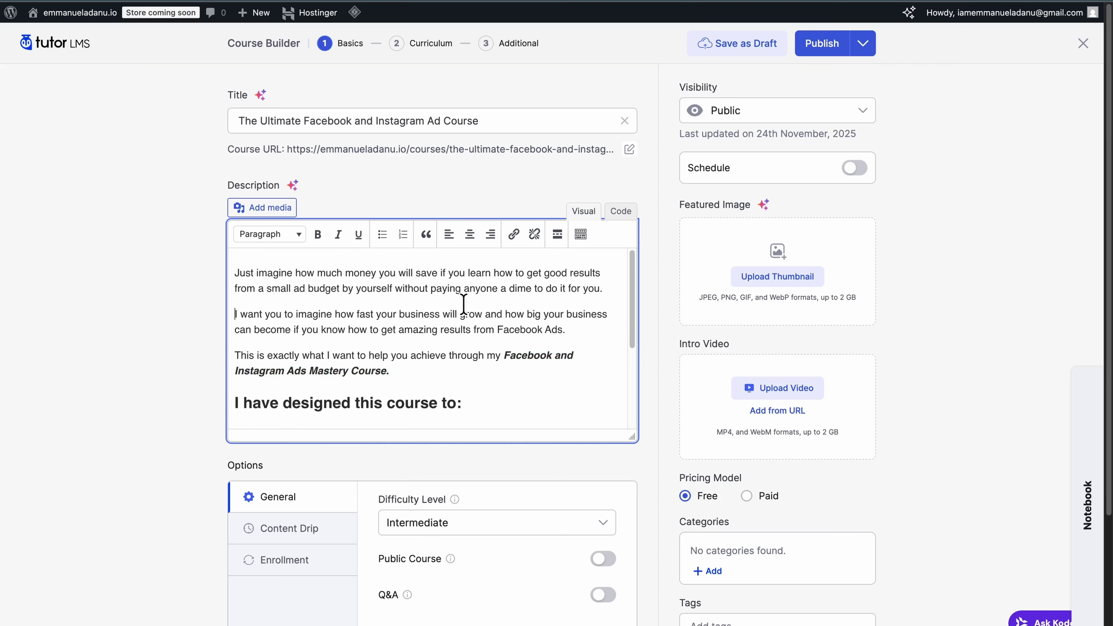
scroll(517, 354, down, 2)
scroll(517, 354, up, 2)
Set the course's difficulty level to All Levels and reopen the list of difficulty levels.
scroll(535, 477, down, 3)
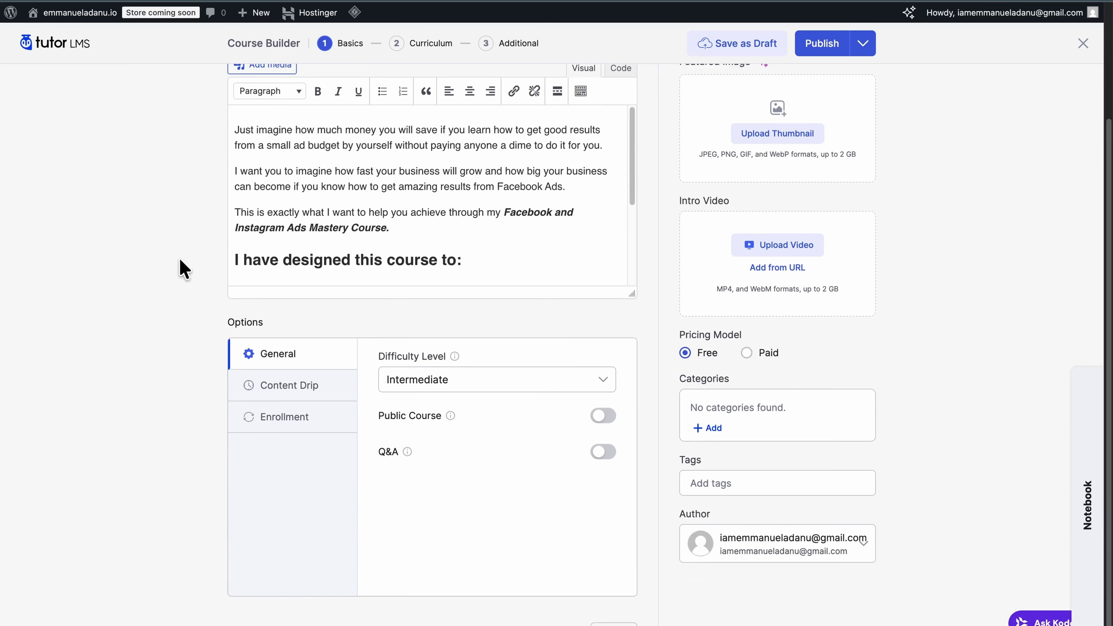
click(449, 390)
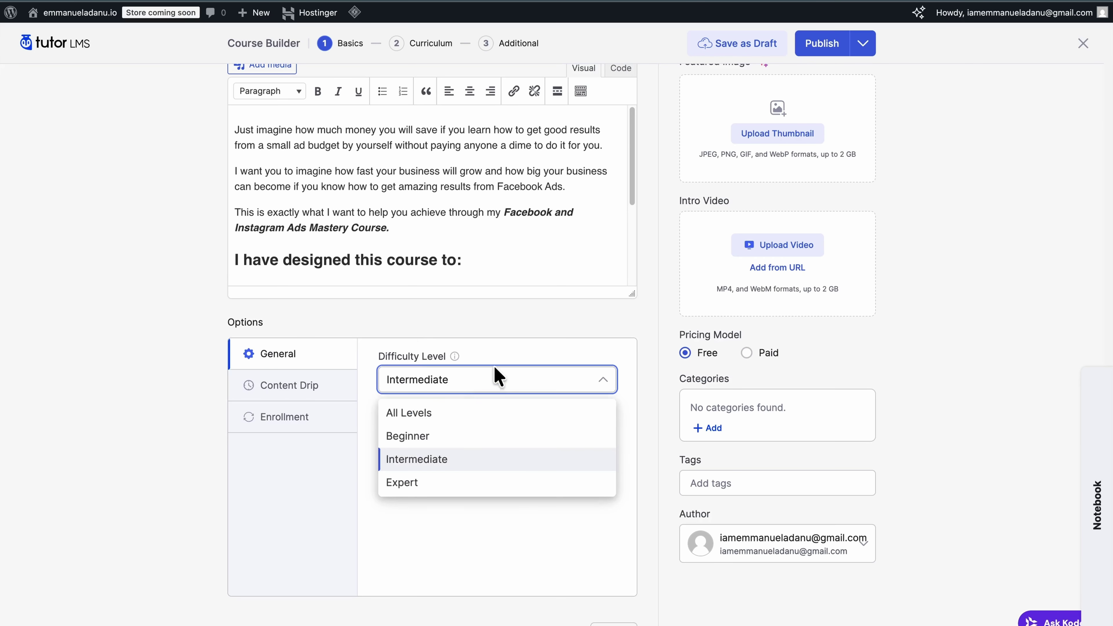
click(432, 412)
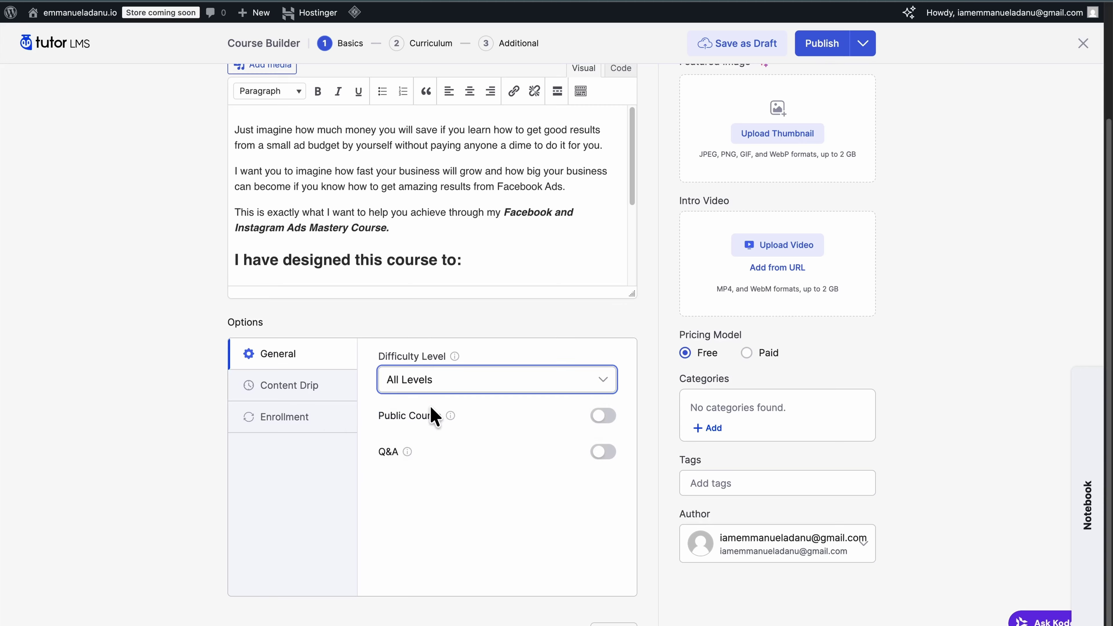
click(440, 382)
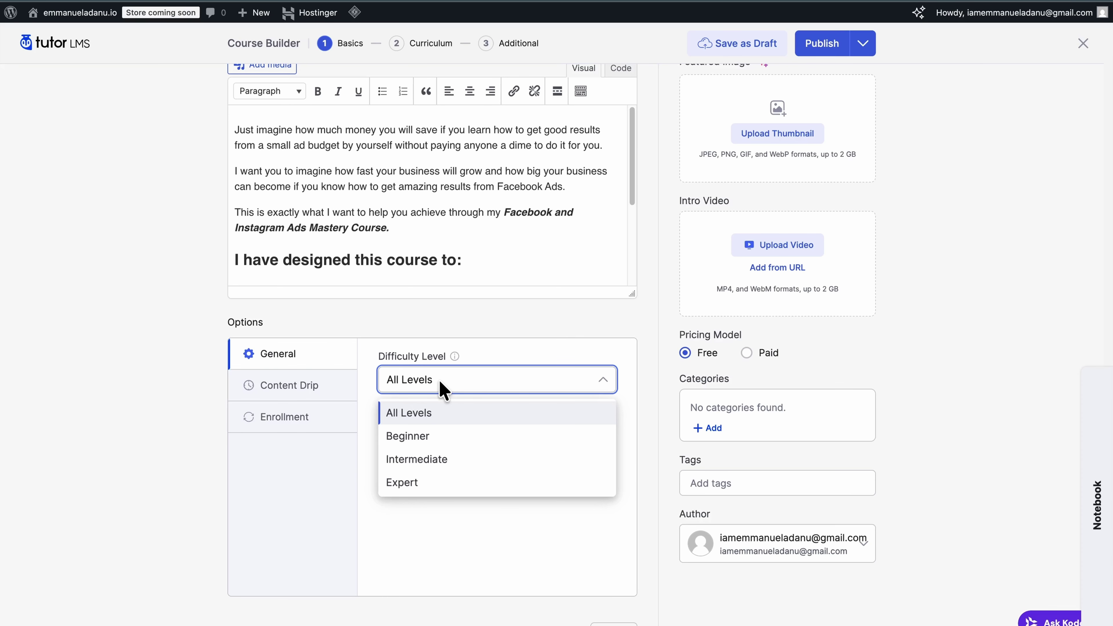